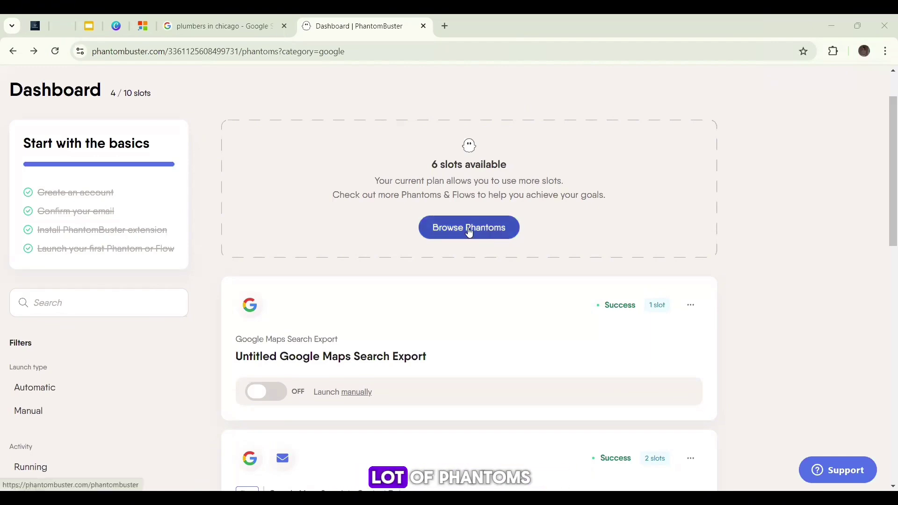
Choose the Google Maps Search Export phantom from the Store's Google category
click(497, 229)
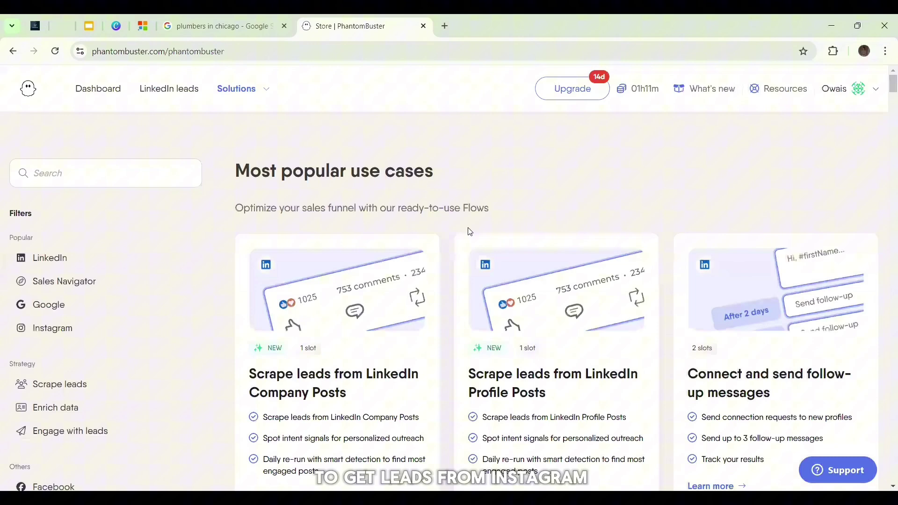
click(47, 305)
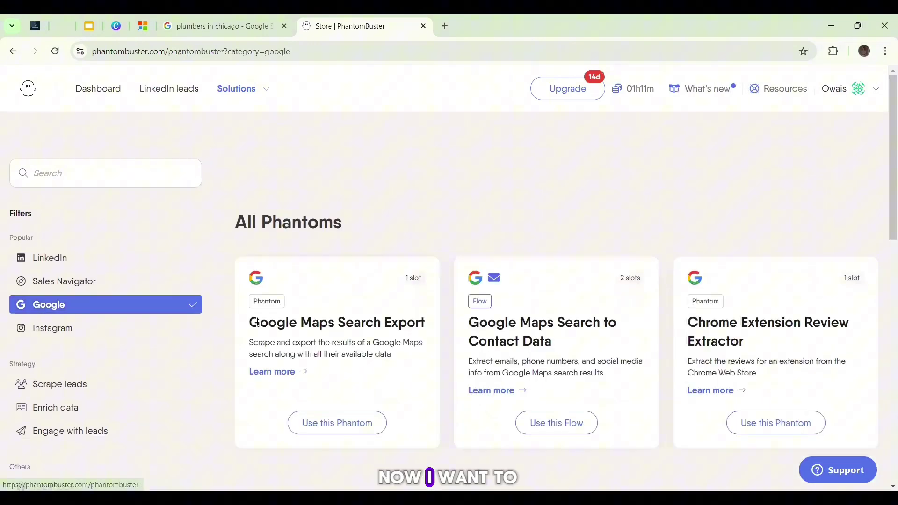
scroll(330, 326, down, 1)
scroll(330, 326, down, 3)
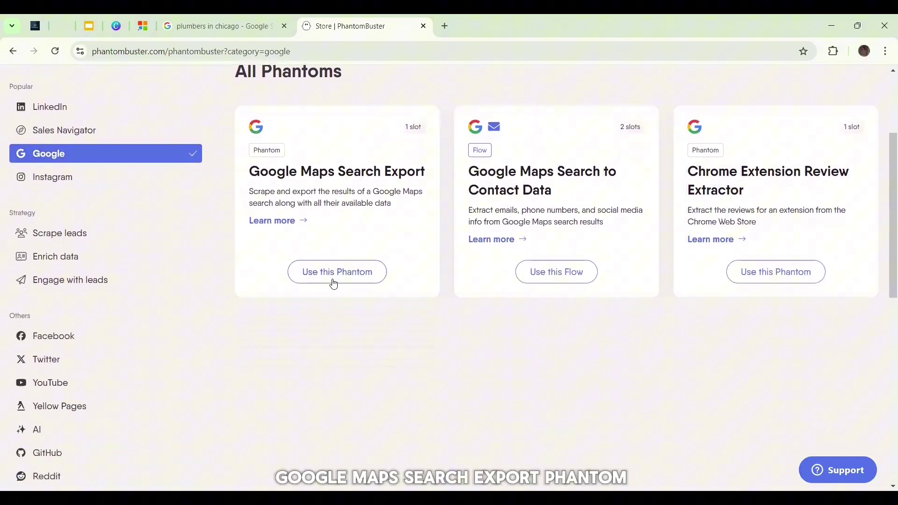
click(343, 280)
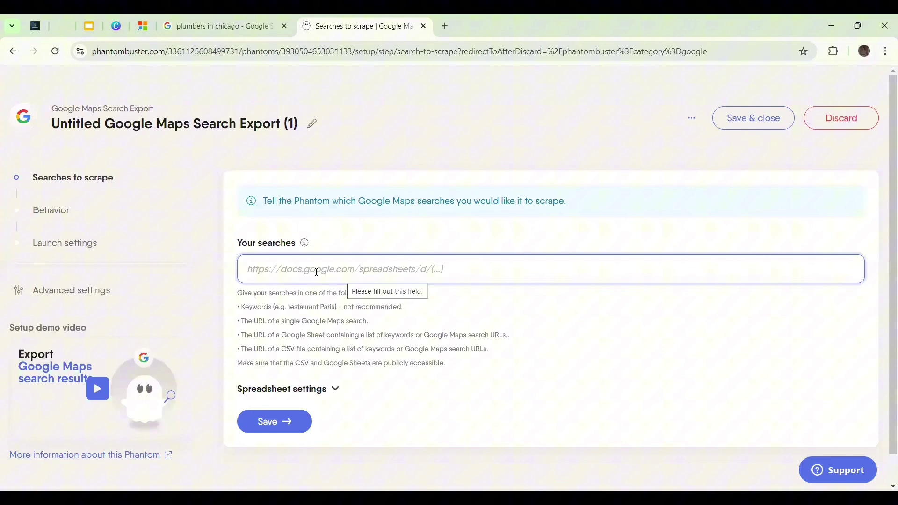
Show the plumbers in chicago results in Google Maps and copy that search's URL
click(225, 32)
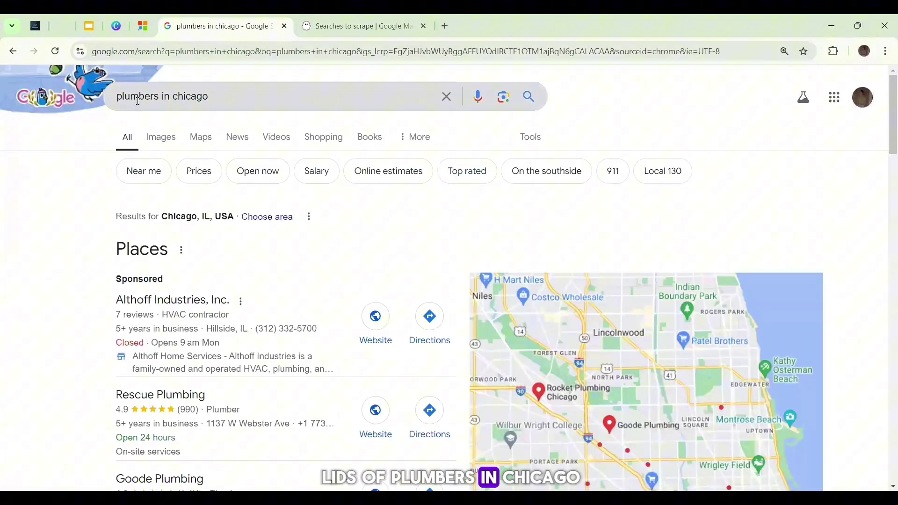
click(204, 139)
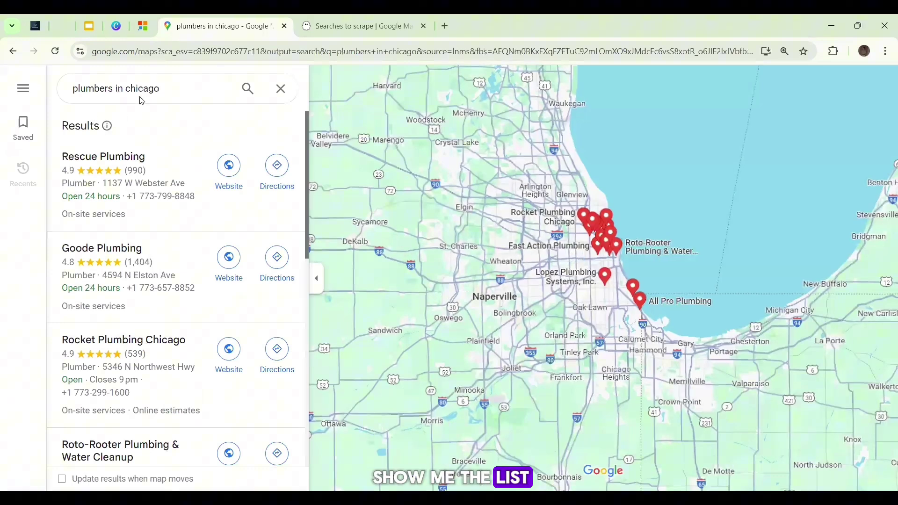
click(192, 54)
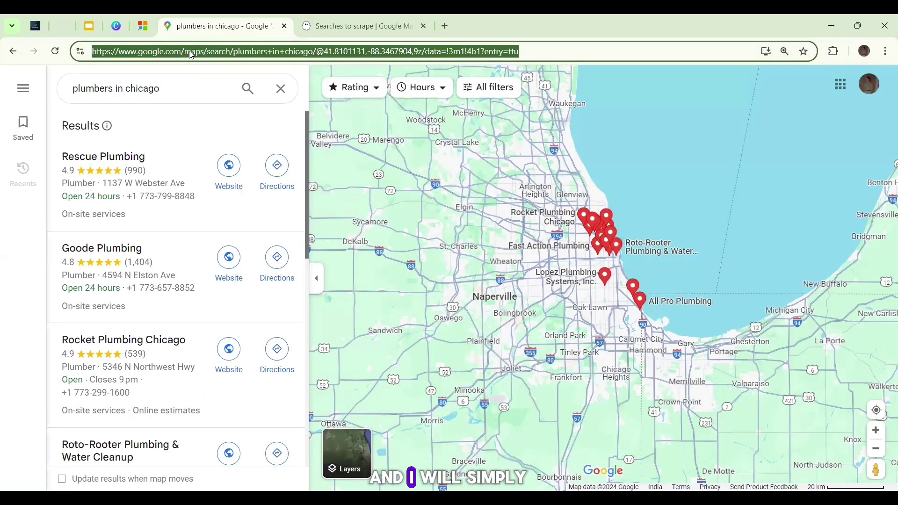
right_click(191, 55)
click(221, 159)
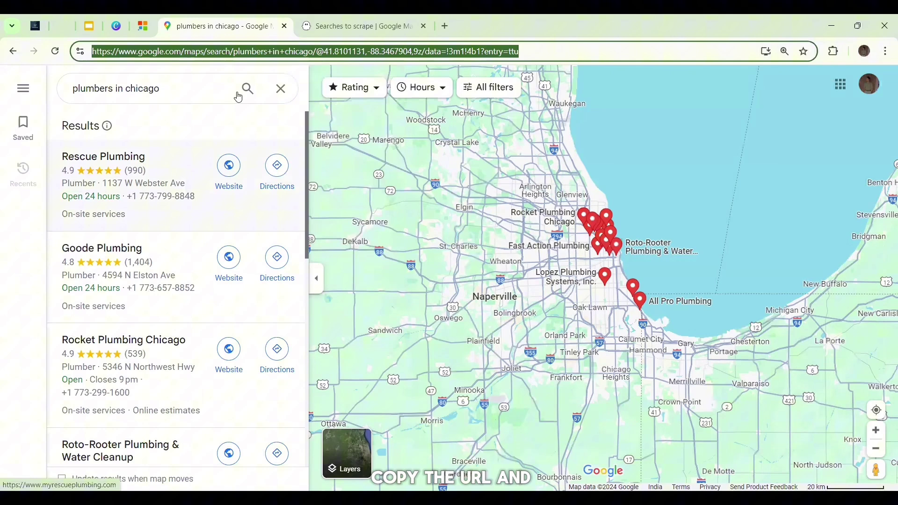
Paste the copied Google Maps URL as the phantom's search and save it
click(318, 32)
right_click(284, 269)
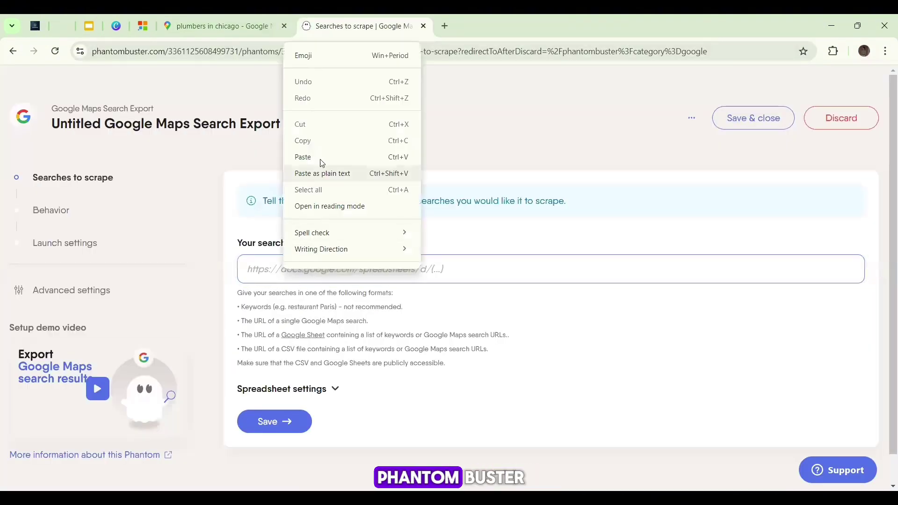
click(320, 157)
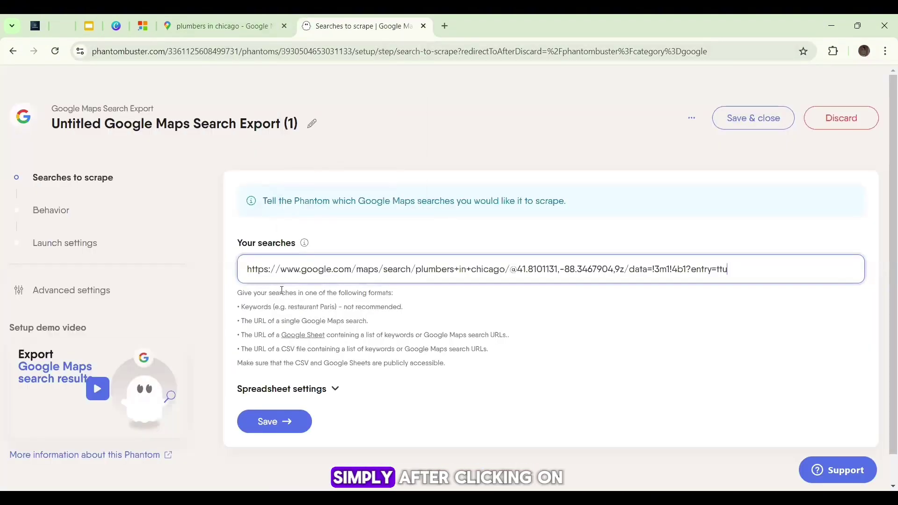
click(288, 429)
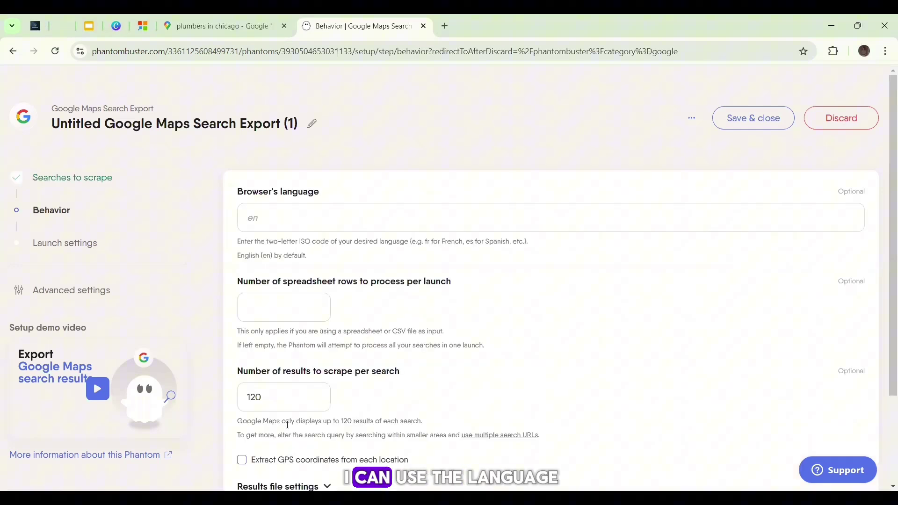
Set the browser's language to India and spreadsheet rows per launch to 5
click(346, 218)
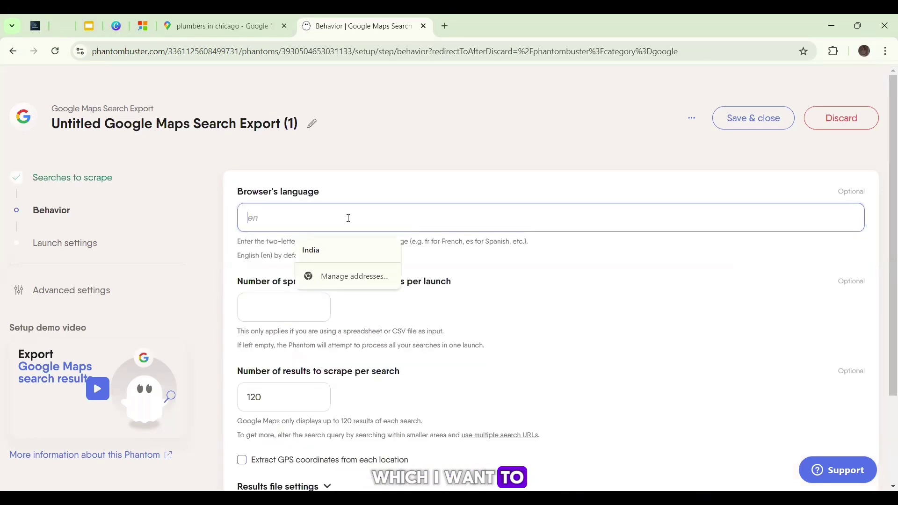
click(344, 251)
click(286, 304)
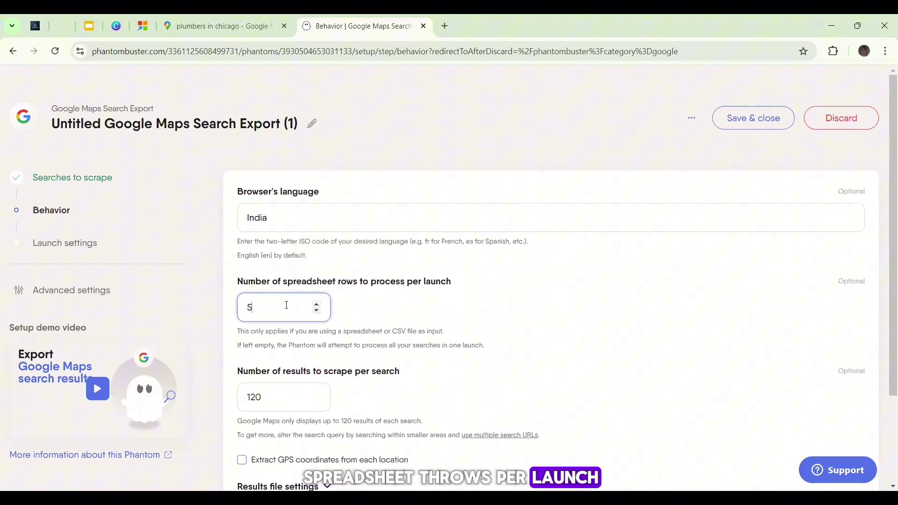
scroll(379, 329, down, 2)
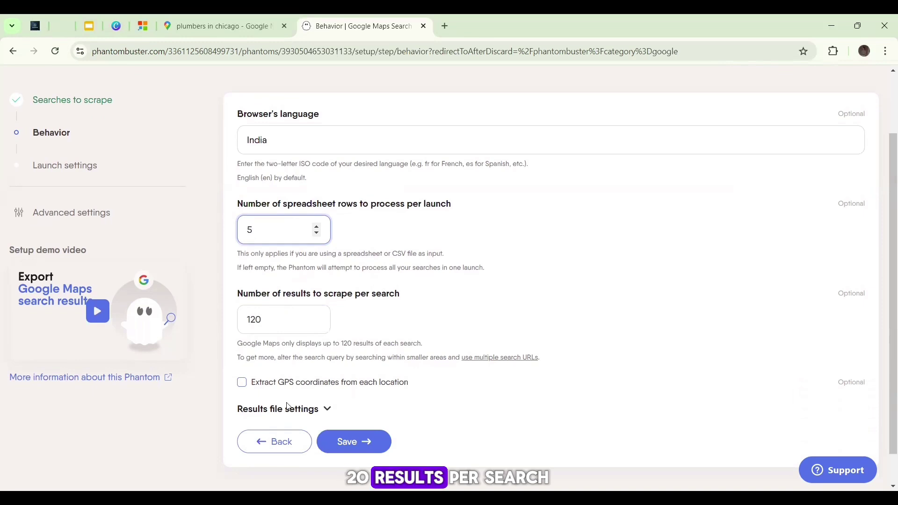
Save behavior settings, keep the launch as Once and launched manually, and save
click(357, 442)
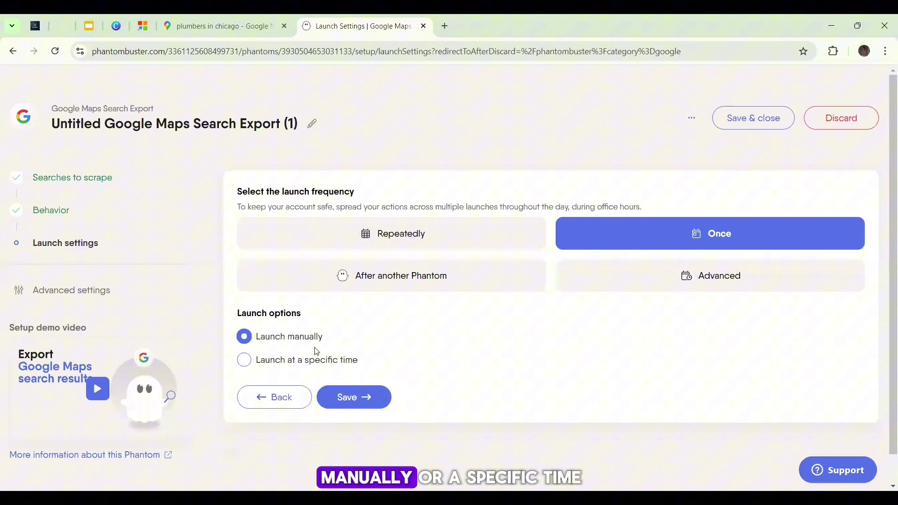
click(243, 361)
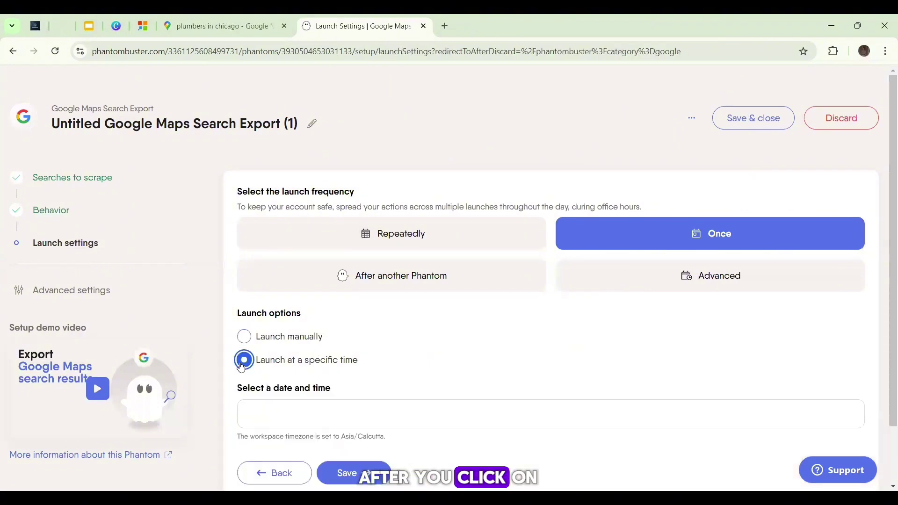
click(244, 336)
click(374, 398)
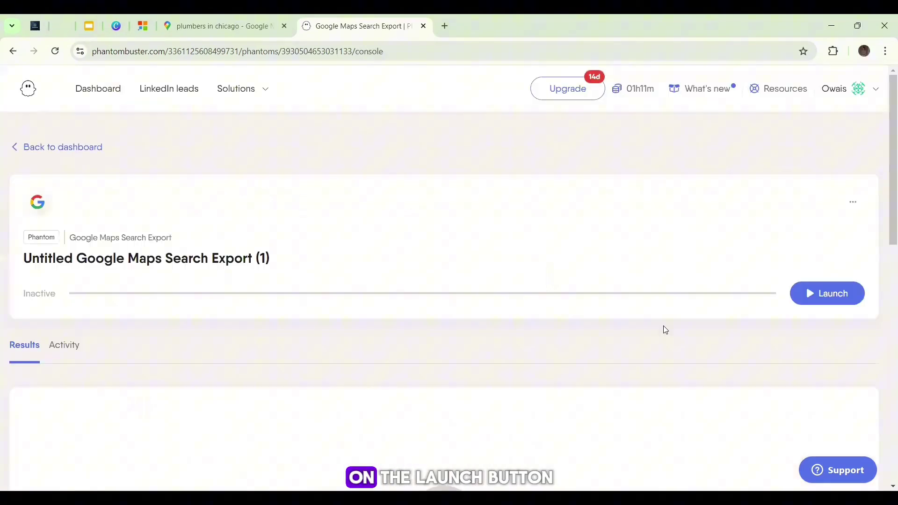
Launch the phantom and scroll through the 120 extracted plumbing places
click(812, 302)
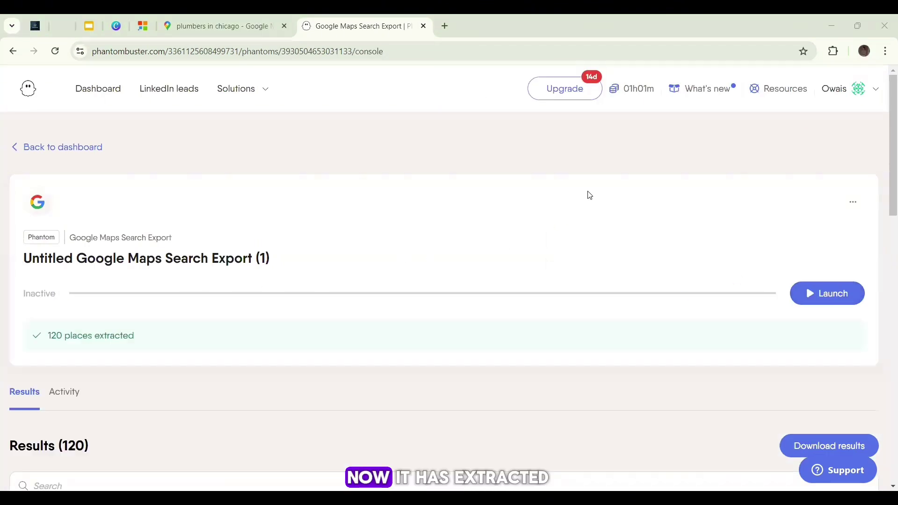
scroll(464, 309, down, 3)
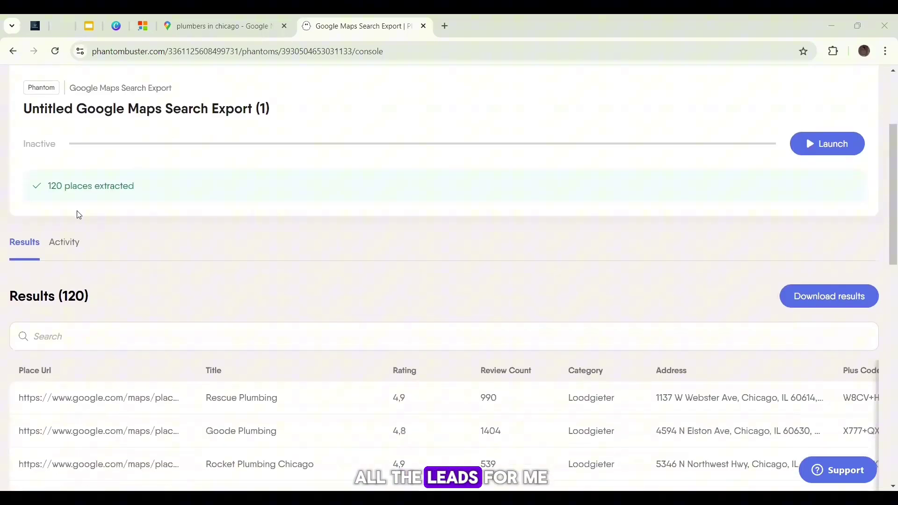
scroll(242, 262, down, 3)
scroll(232, 310, down, 5)
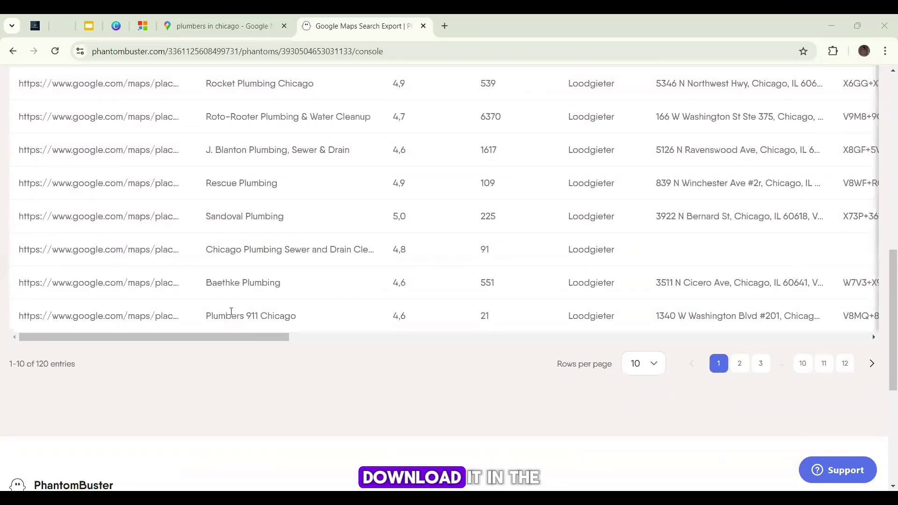
scroll(236, 314, up, 9)
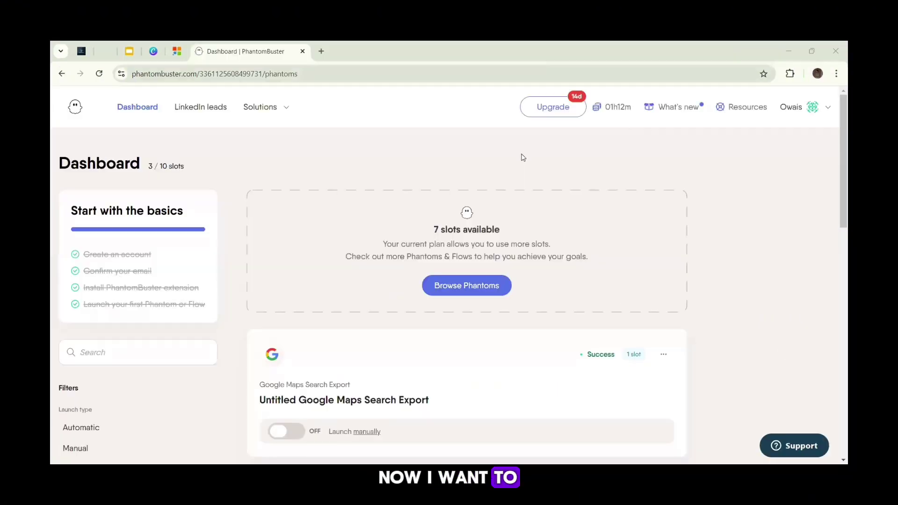
scroll(531, 145, down, 2)
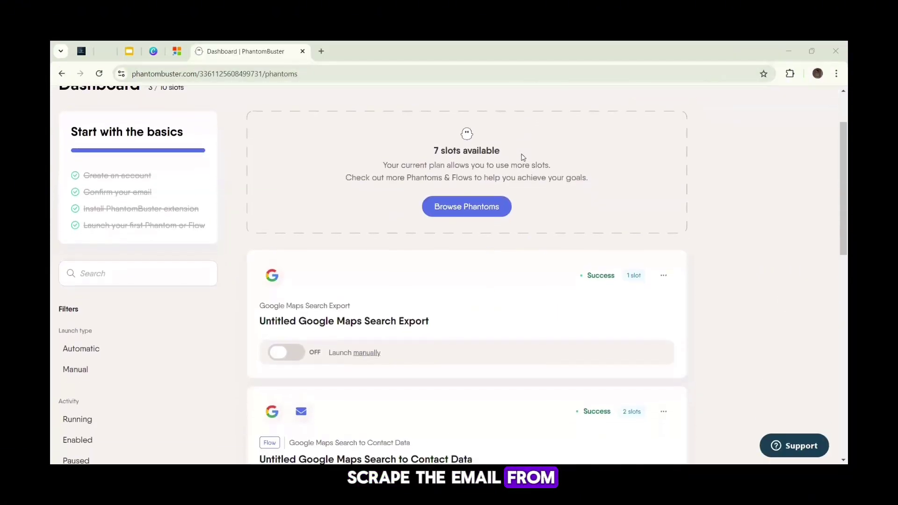
Go back to the Store and choose the Data Scraping Crawler phantom
scroll(523, 157, down, 1)
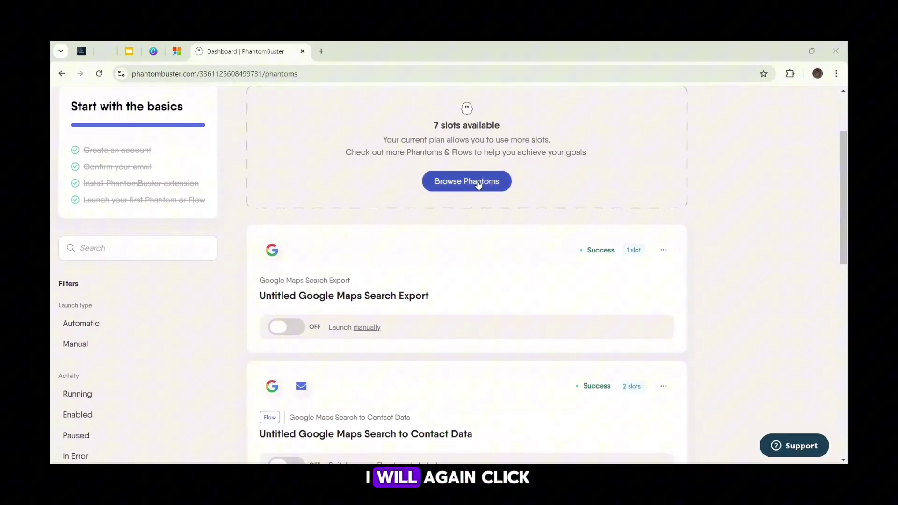
click(477, 180)
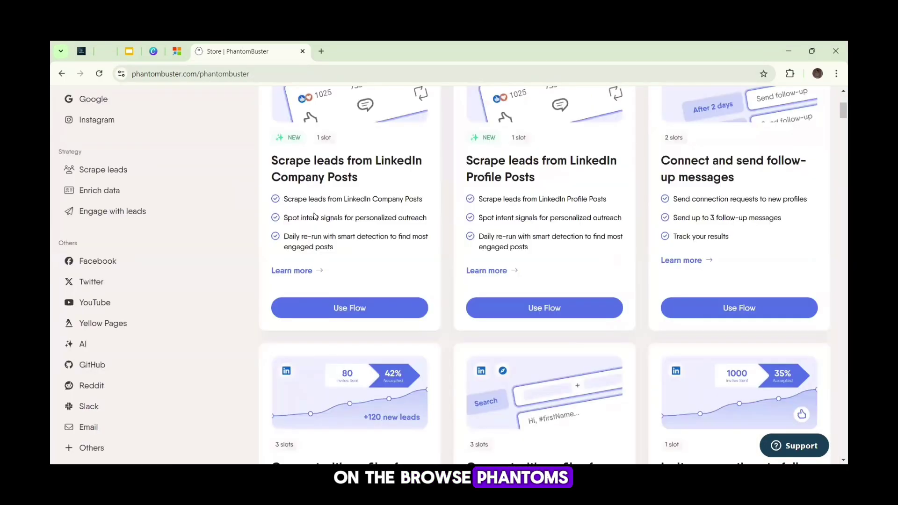
scroll(313, 215, down, 5)
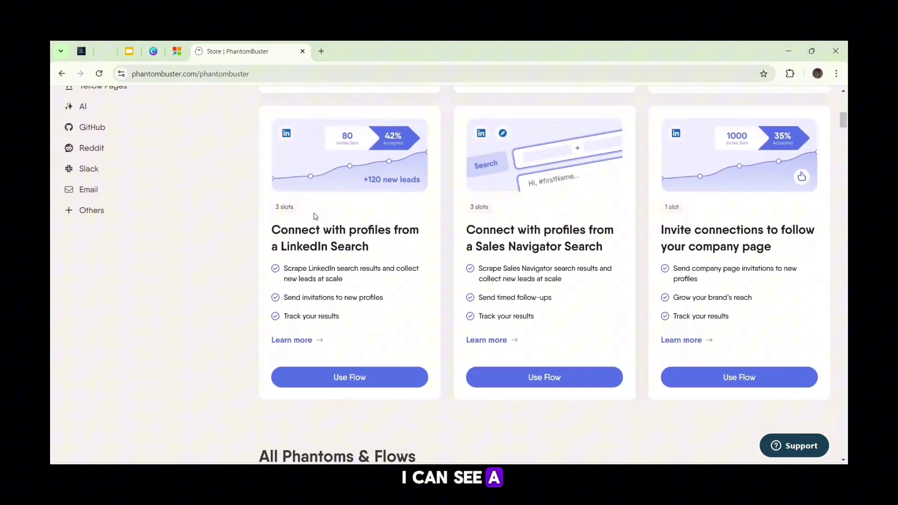
scroll(313, 216, down, 15)
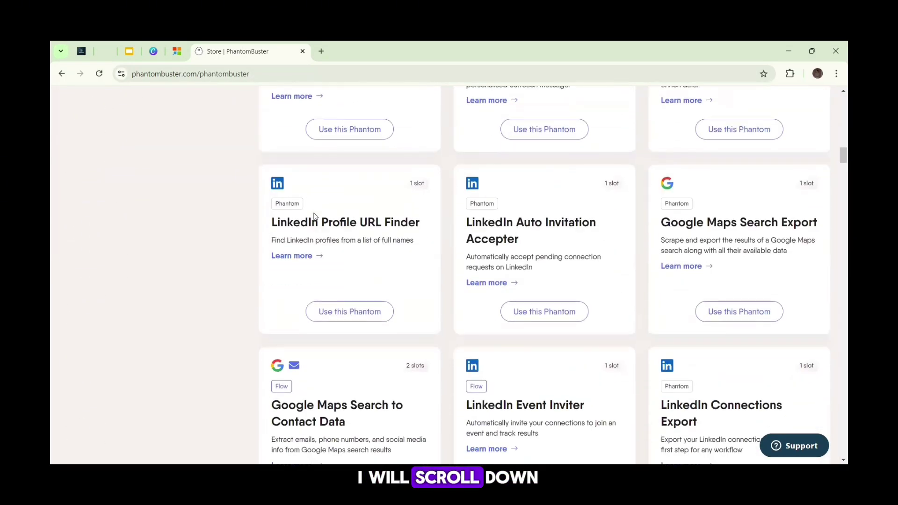
scroll(313, 216, down, 3)
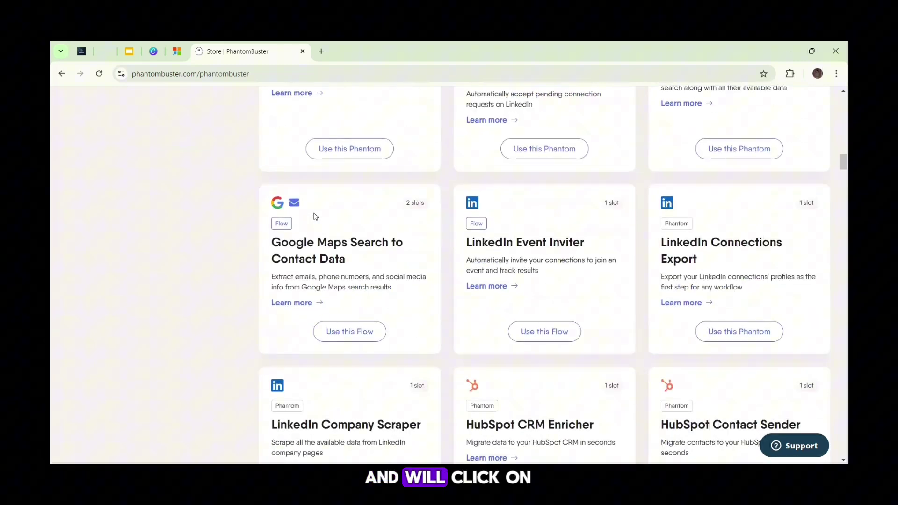
scroll(314, 215, down, 8)
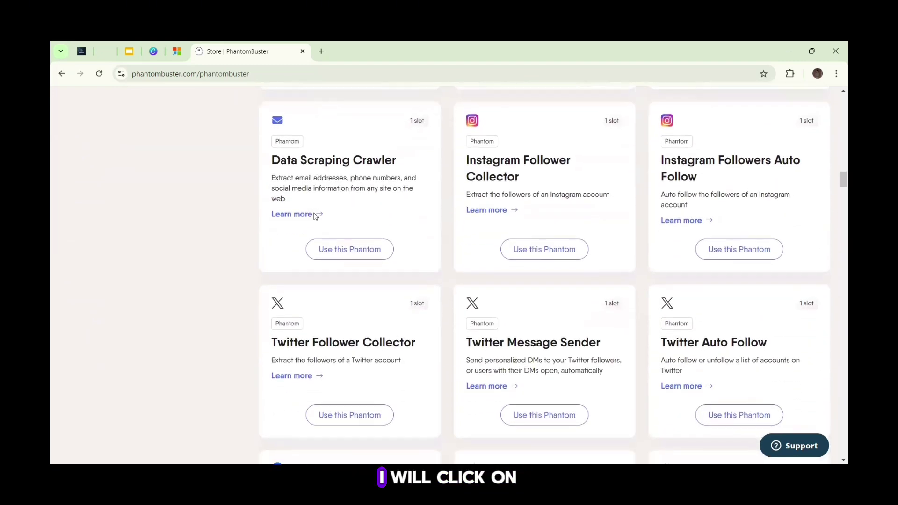
click(341, 252)
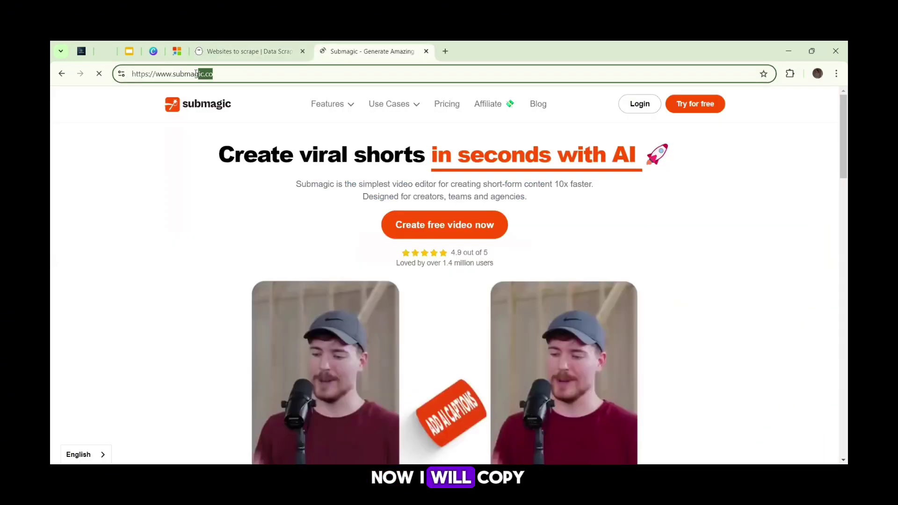
drag(196, 73, 132, 71)
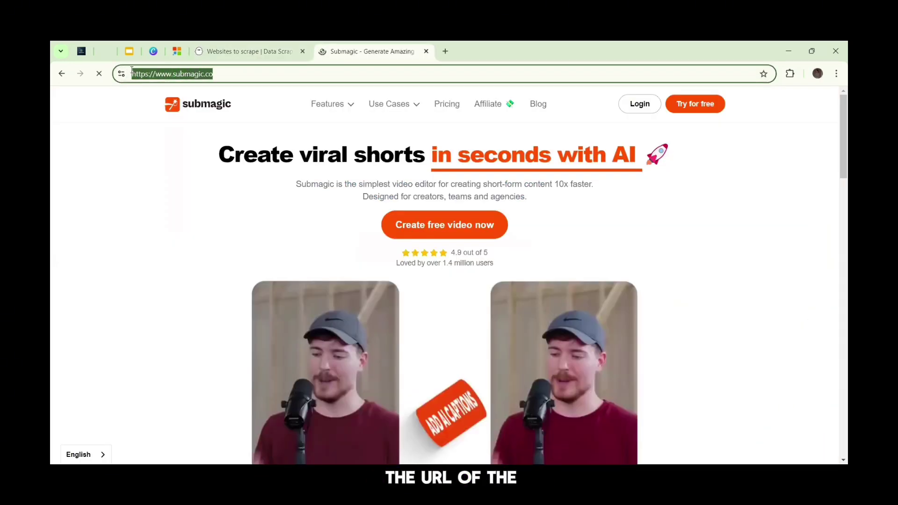
right_click(131, 73)
click(173, 168)
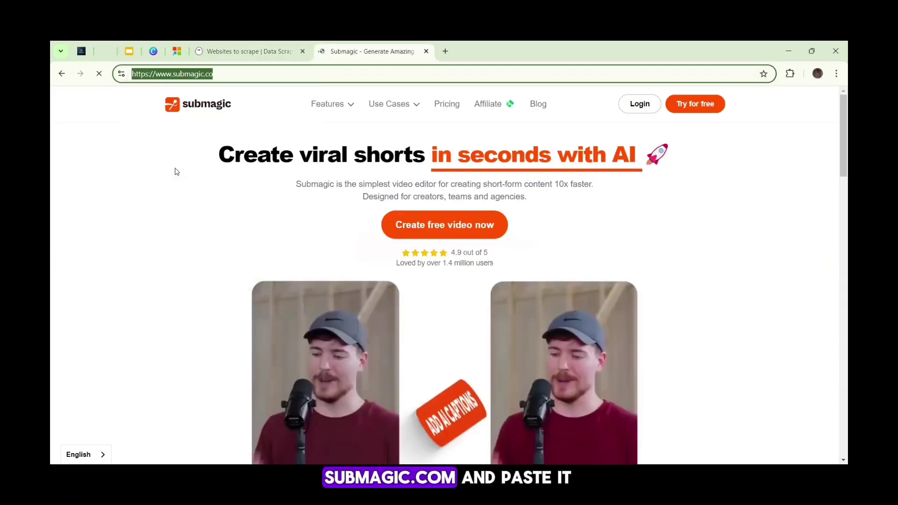
click(243, 52)
click(298, 311)
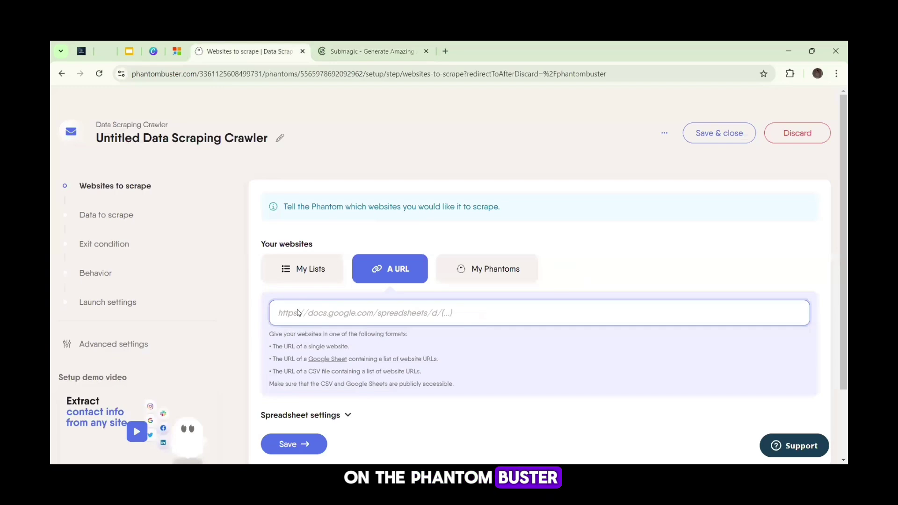
key(ctrl+v)
scroll(309, 332, down, 2)
click(295, 358)
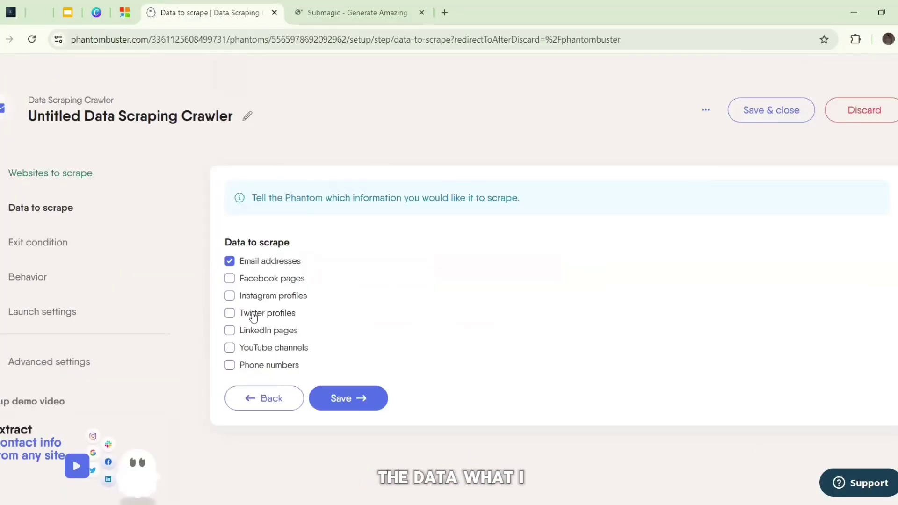
Add Instagram profiles, phone numbers and United Kingdom phone formats to the scraped data, then save
click(229, 299)
click(230, 365)
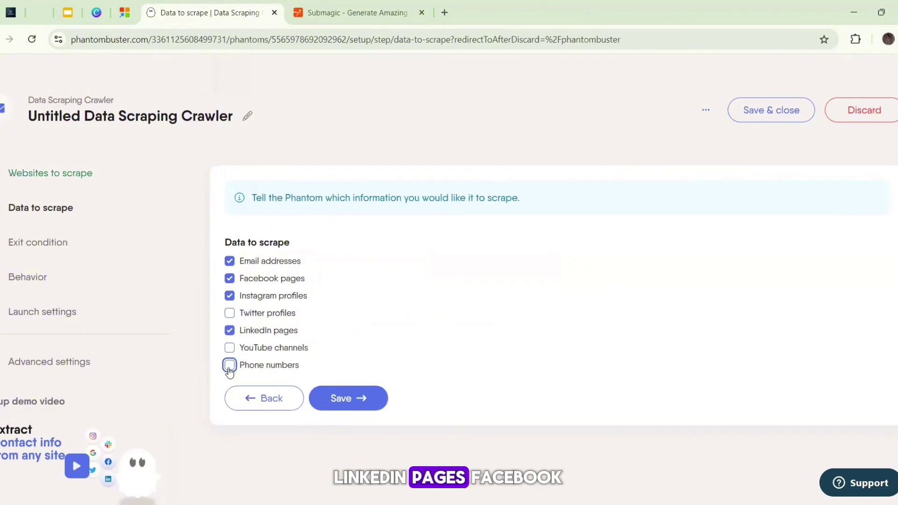
scroll(250, 409, down, 2)
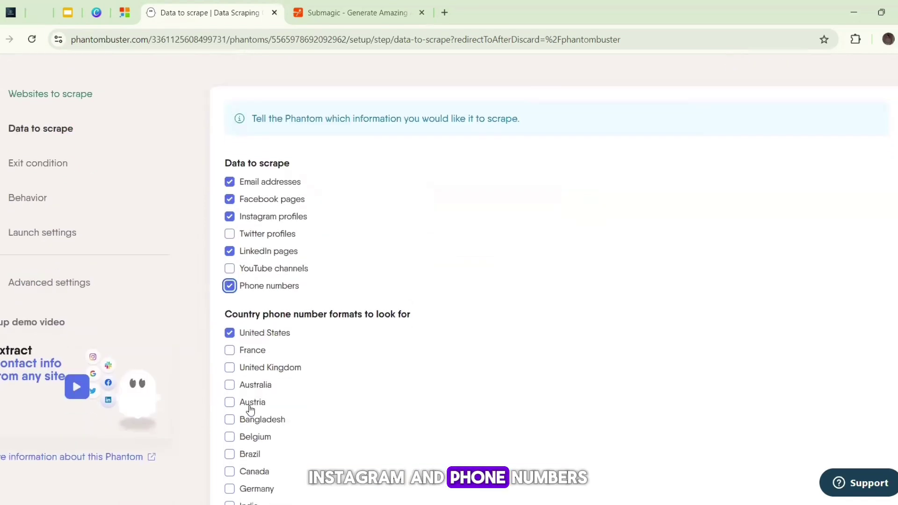
click(229, 367)
scroll(229, 369, down, 6)
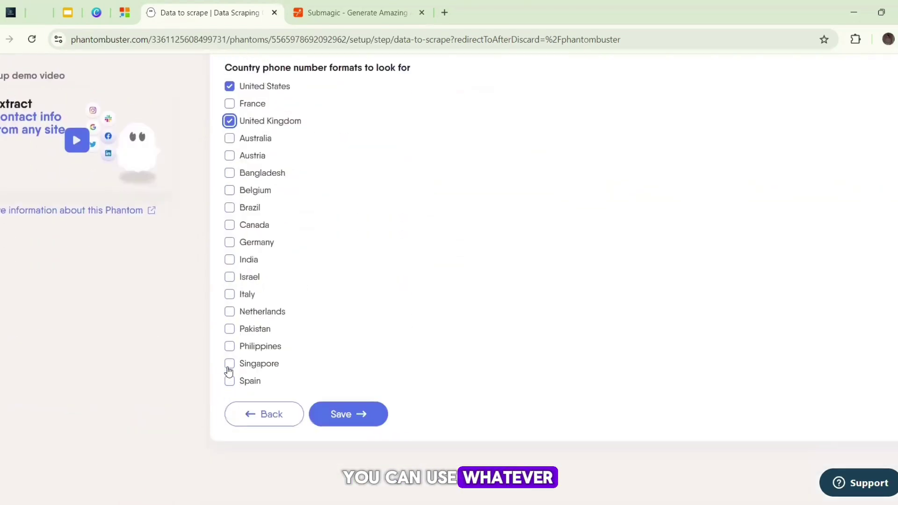
click(343, 412)
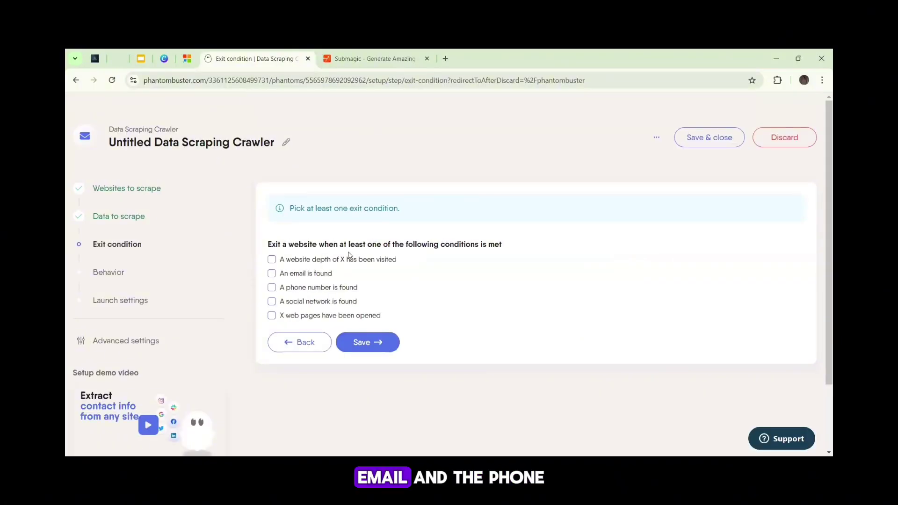
Exit each site once a phone number or an email is found, and save
click(273, 287)
click(271, 273)
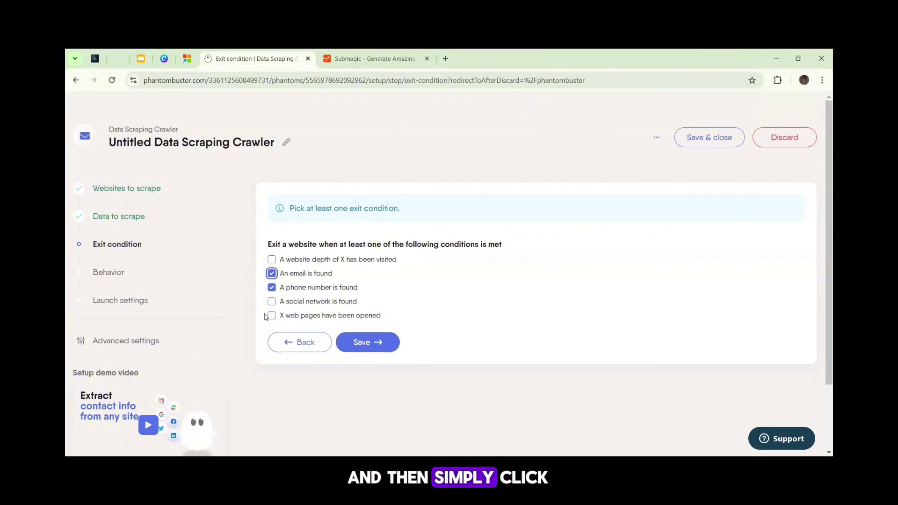
click(358, 337)
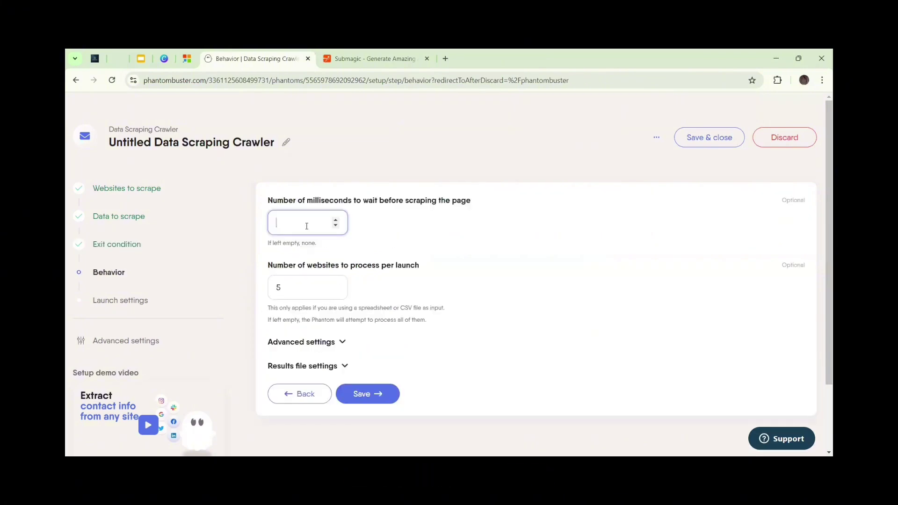
Set a 1 millisecond wait, expand Advanced and Results file options, and save behavior
text(1)
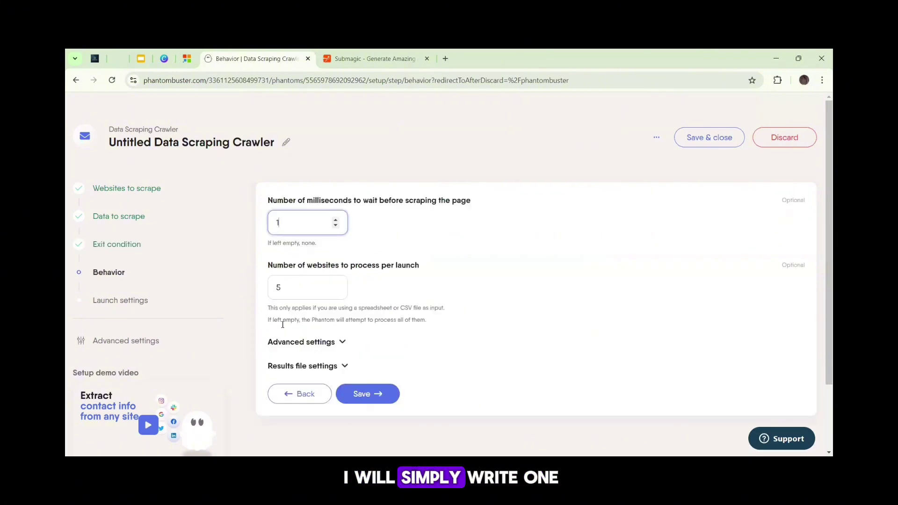
scroll(283, 328, down, 1)
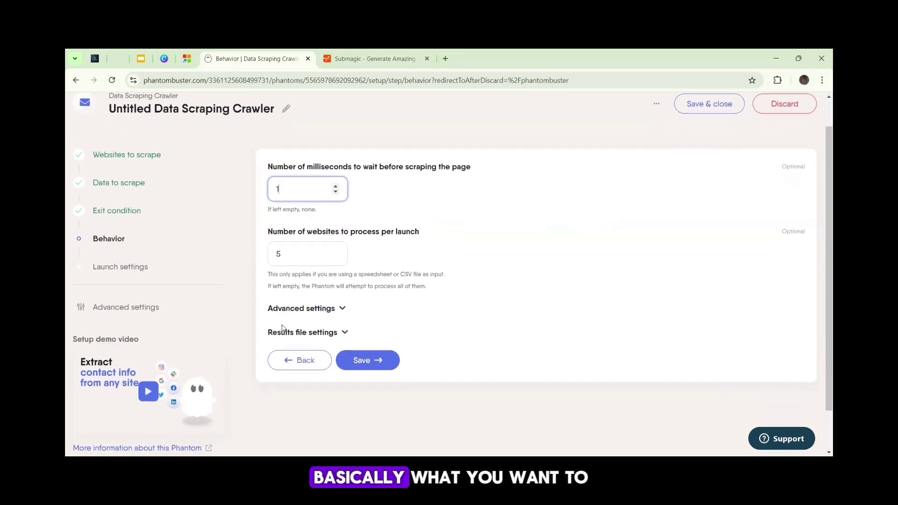
click(299, 310)
scroll(299, 318, down, 1)
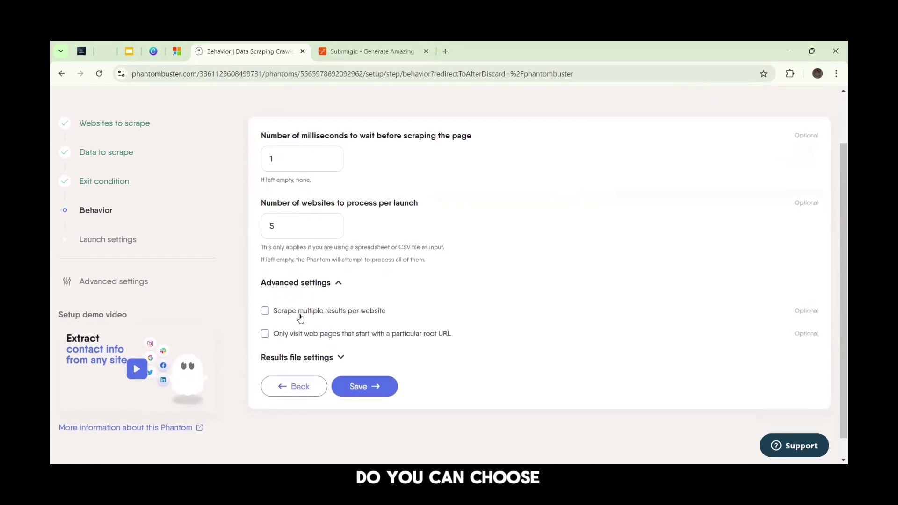
click(300, 356)
scroll(300, 363, down, 2)
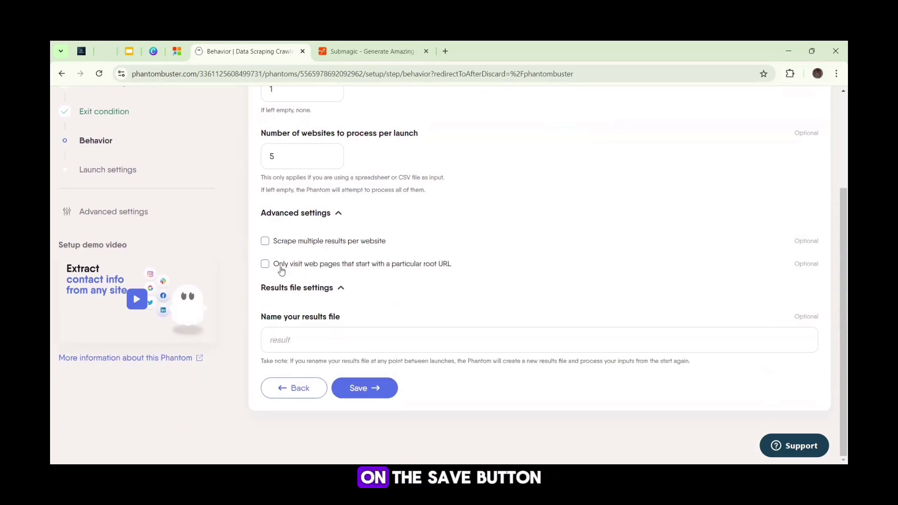
click(365, 387)
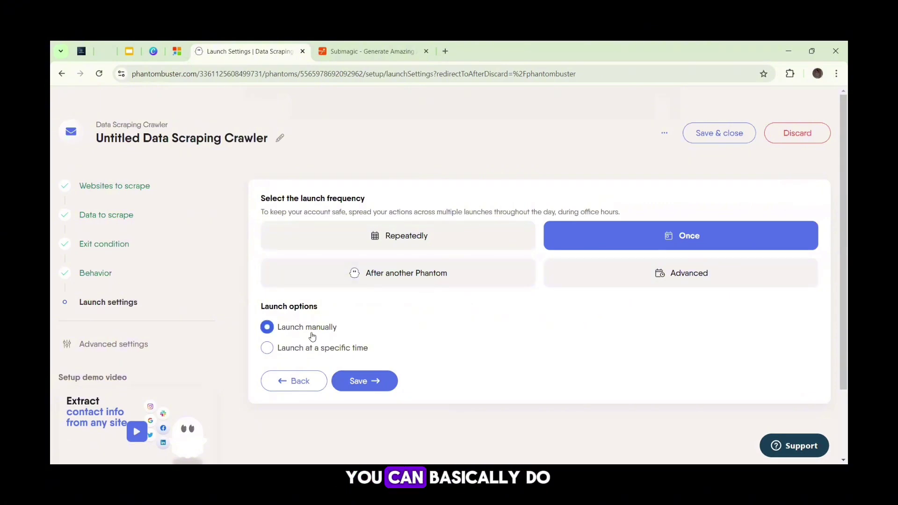
Save the one-time manual launch, run the crawler on submagic, and download its results
click(369, 381)
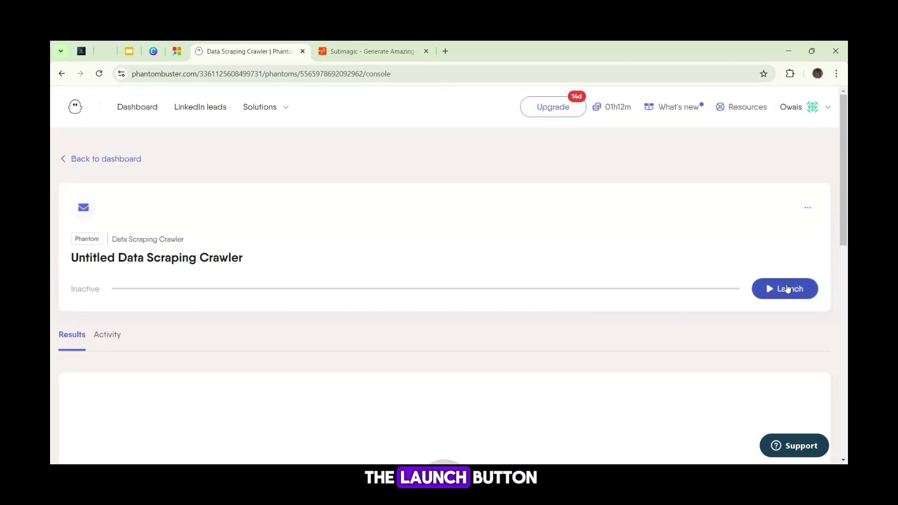
click(787, 288)
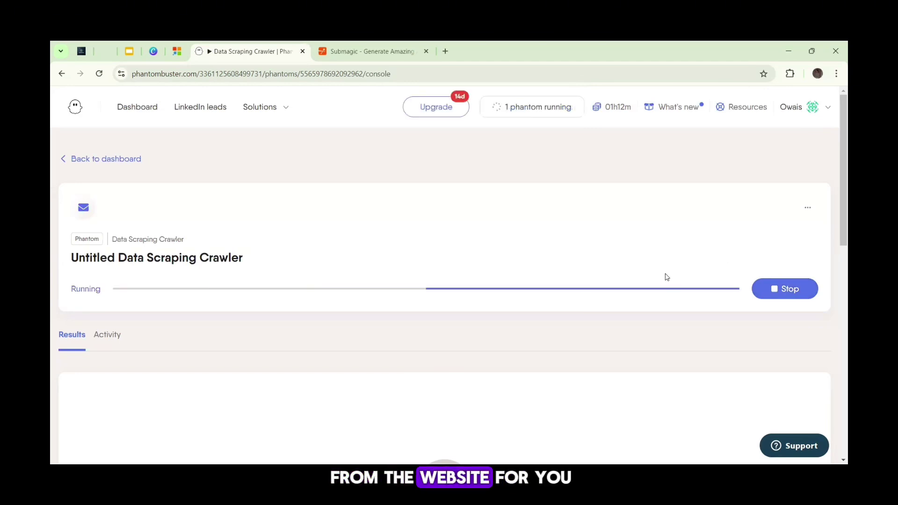
scroll(471, 179, down, 1)
scroll(471, 178, down, 1)
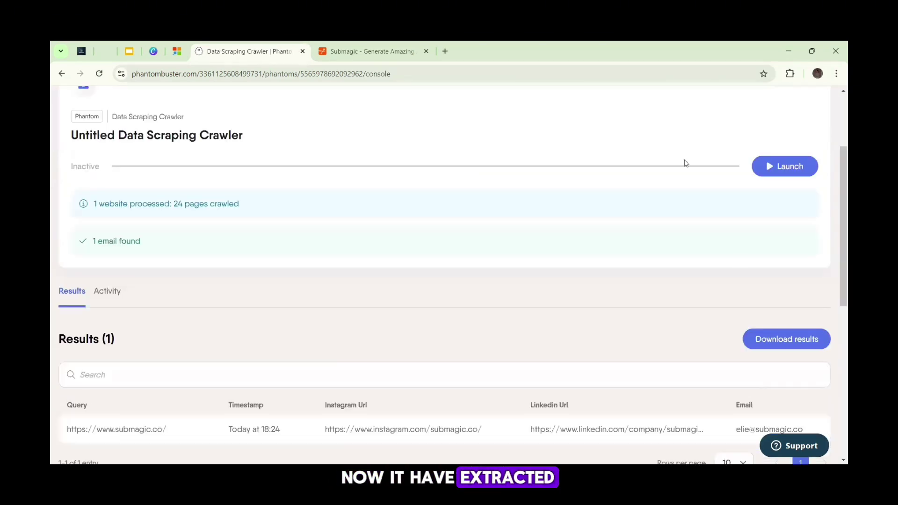
scroll(686, 162, up, 1)
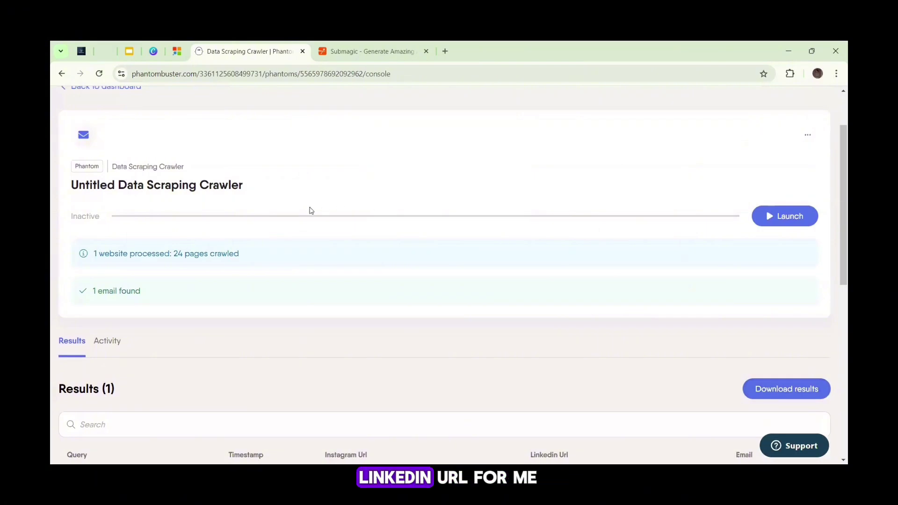
click(775, 390)
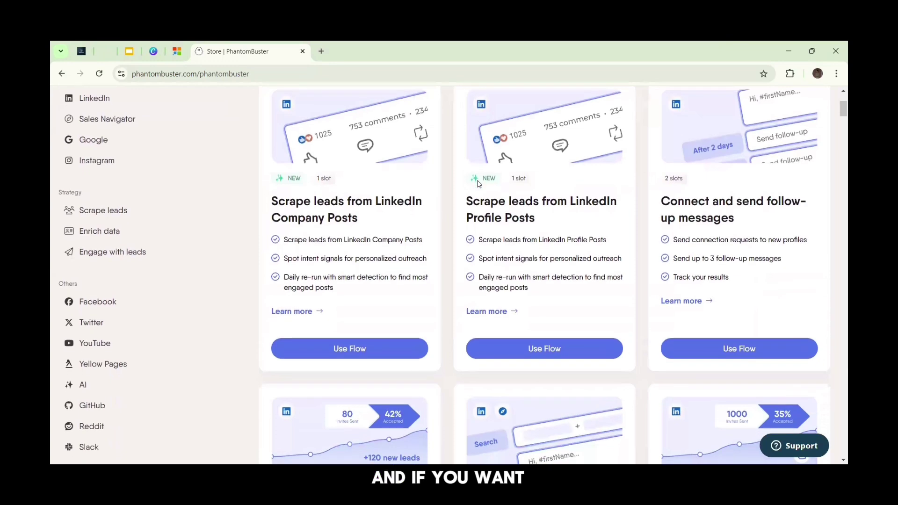
Open the LinkedIn Profile Post Commenter and Liker Scraper flow's tutorial and read its three setup steps
click(543, 208)
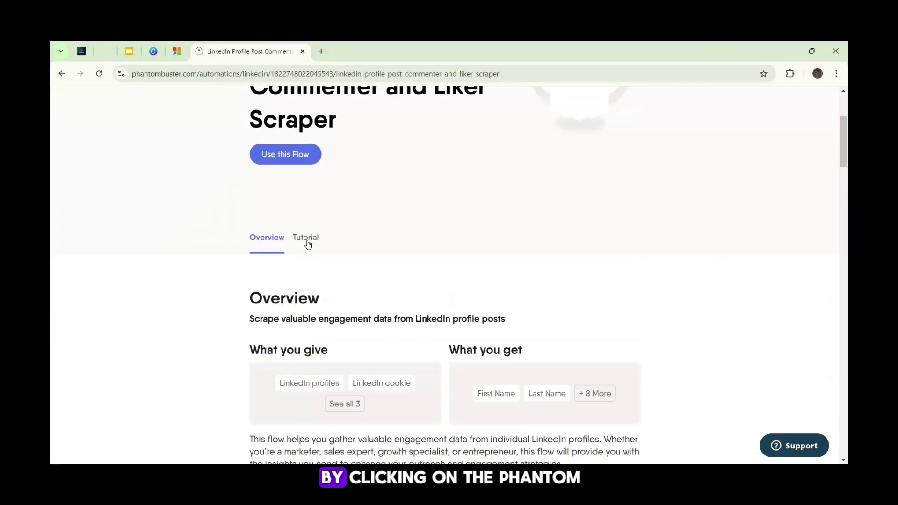
click(308, 243)
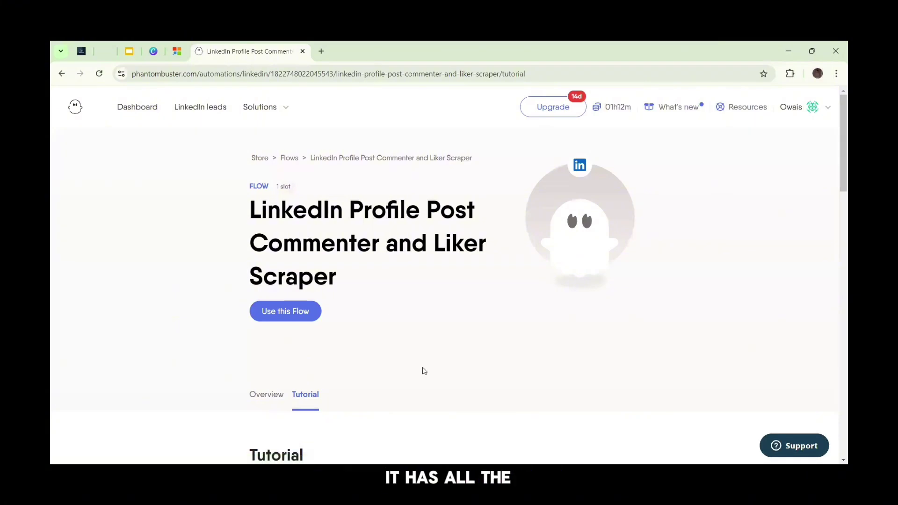
scroll(424, 371, down, 10)
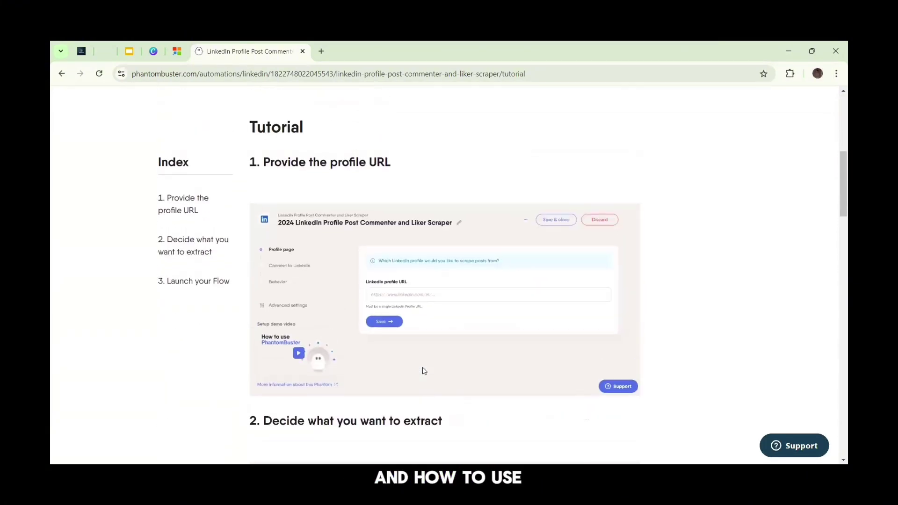
scroll(424, 371, down, 5)
scroll(424, 370, down, 6)
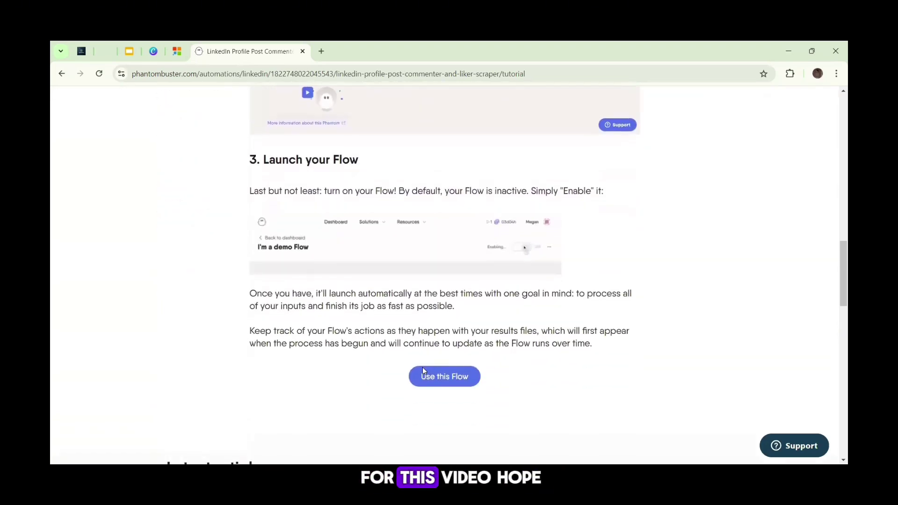
scroll(423, 370, up, 3)
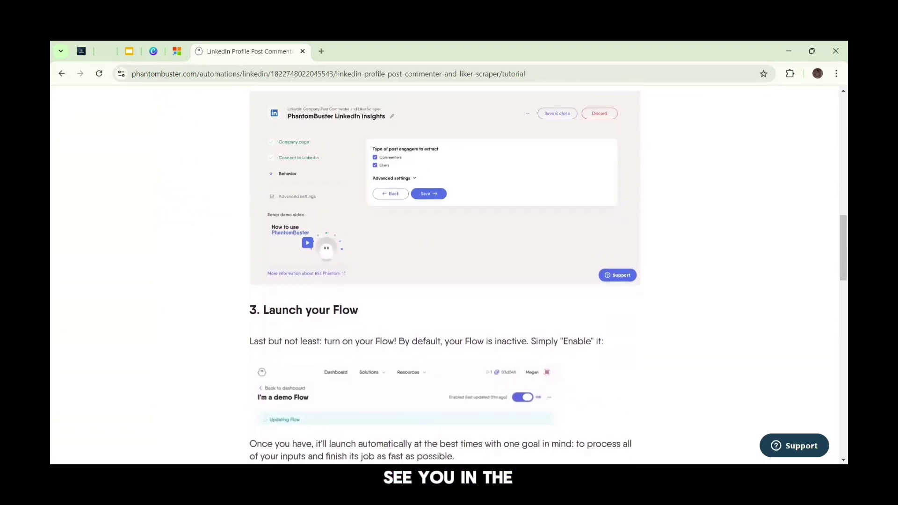